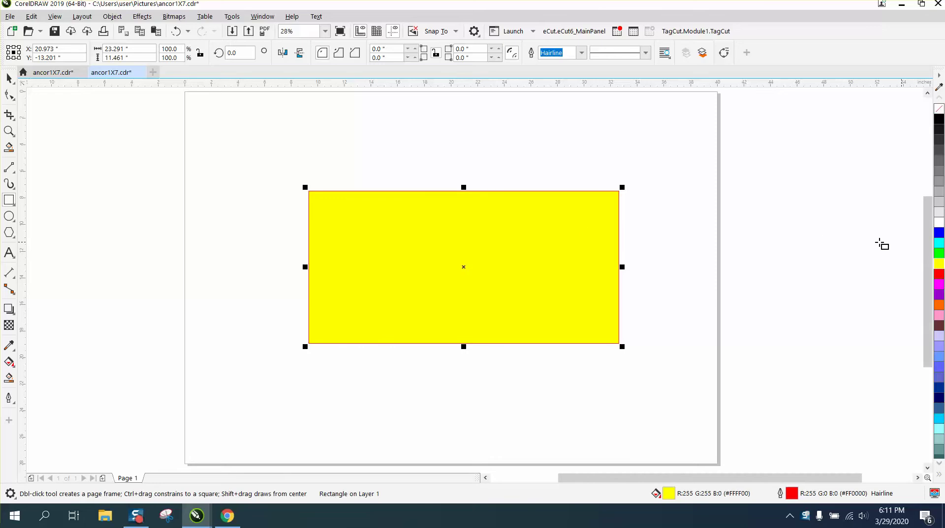
Step: Send the yellow rectangle to the back behind the anchor, redo it once more, and undo the reordering
left_click(112, 16)
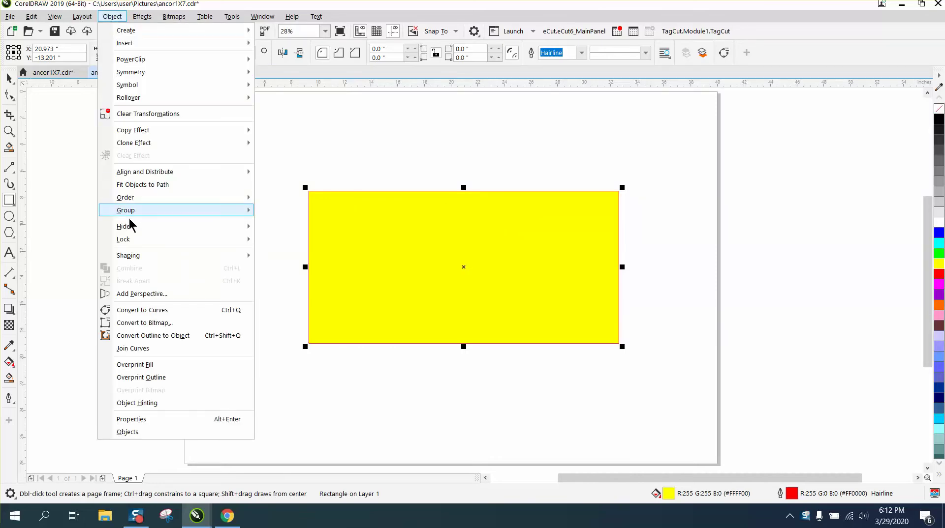
mouse_move(131, 197)
left_click(278, 211)
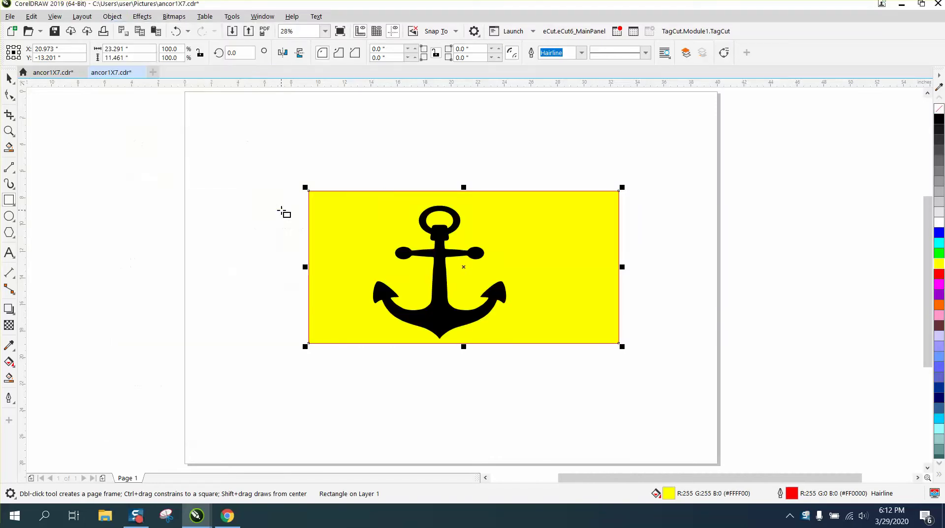
left_click(175, 31)
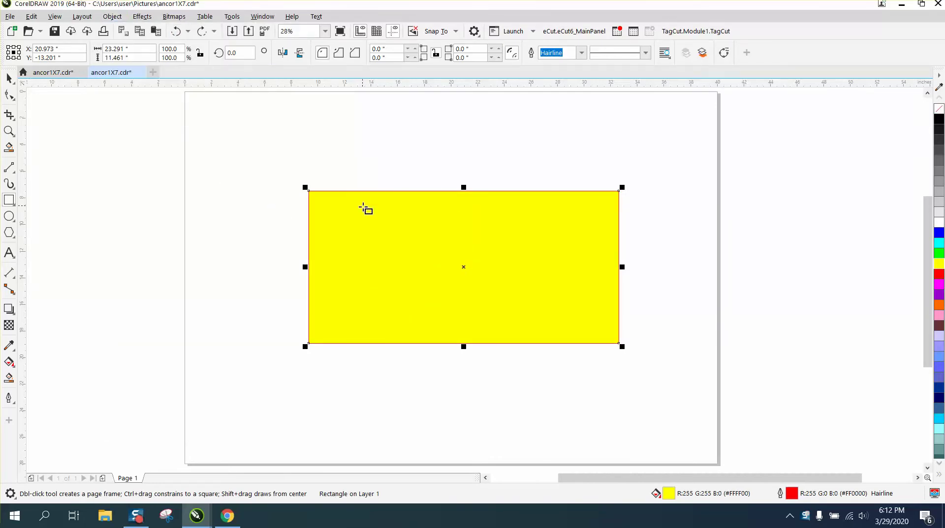
left_click(9, 77)
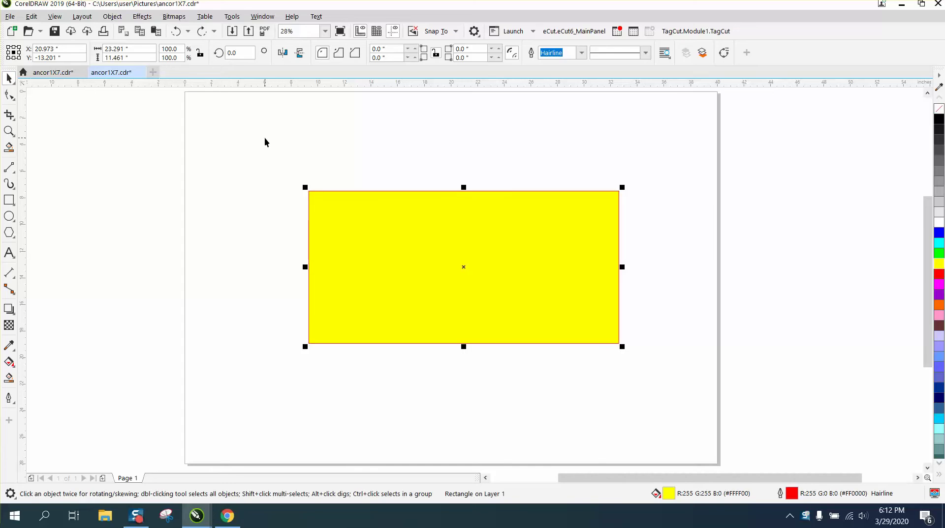
key("ctrl+shift+z")
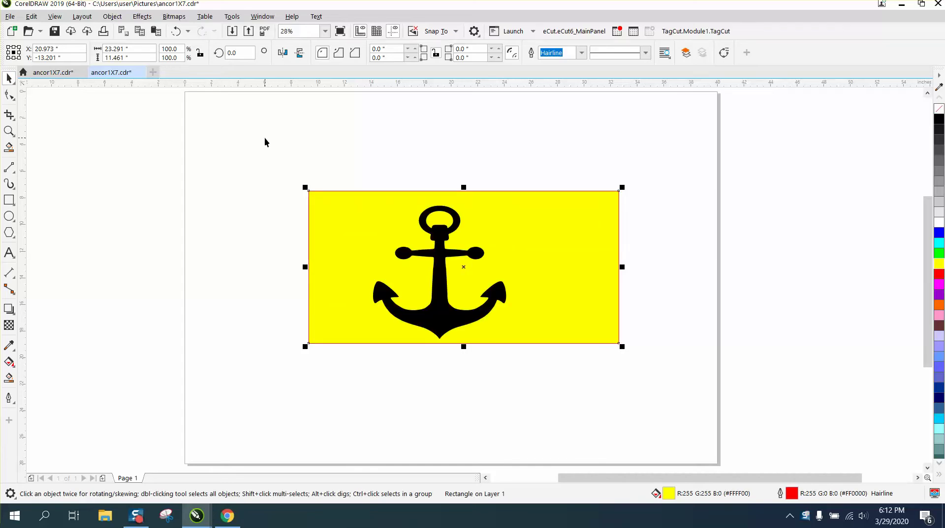
left_click(176, 31)
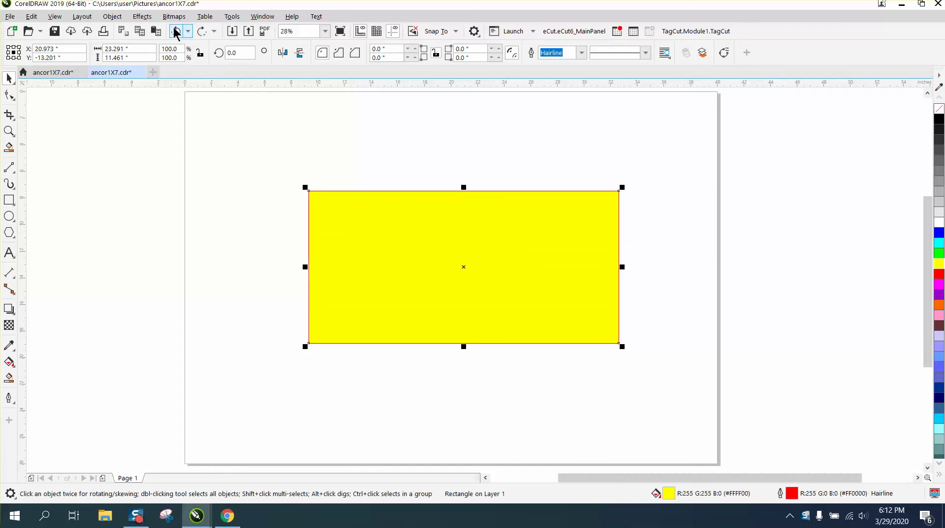
Step: Undo the rectangle's yellow fill and delete the red-outlined rectangle around the anchor
left_click(176, 31)
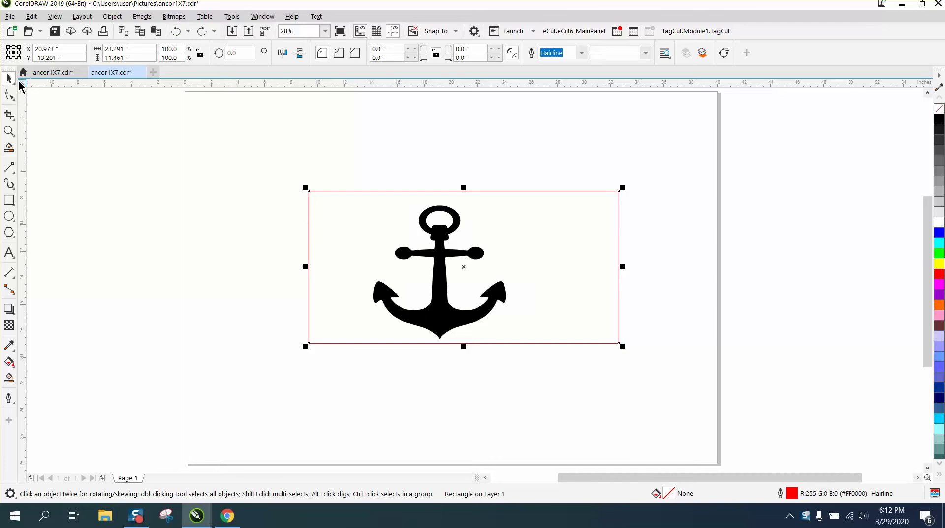
left_click(384, 192)
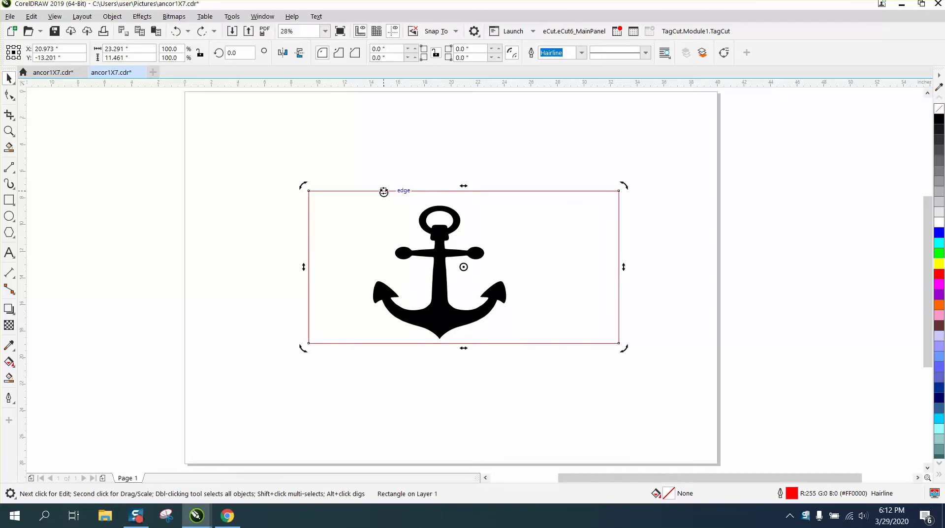
key("Delete")
scroll(379, 191, "down", 2)
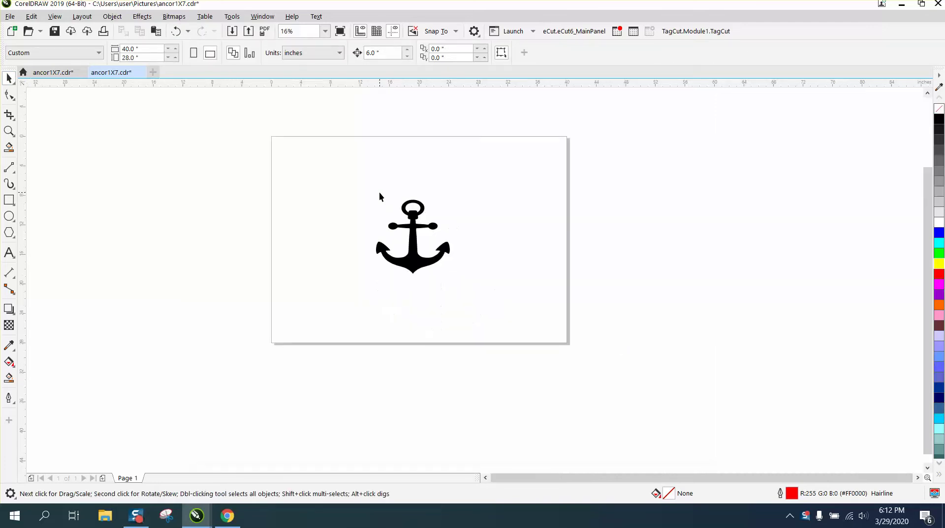
Step: Switch the page's light yellow background on and off behind the anchor
left_click(9, 131)
left_click_drag(234, 132, 677, 368)
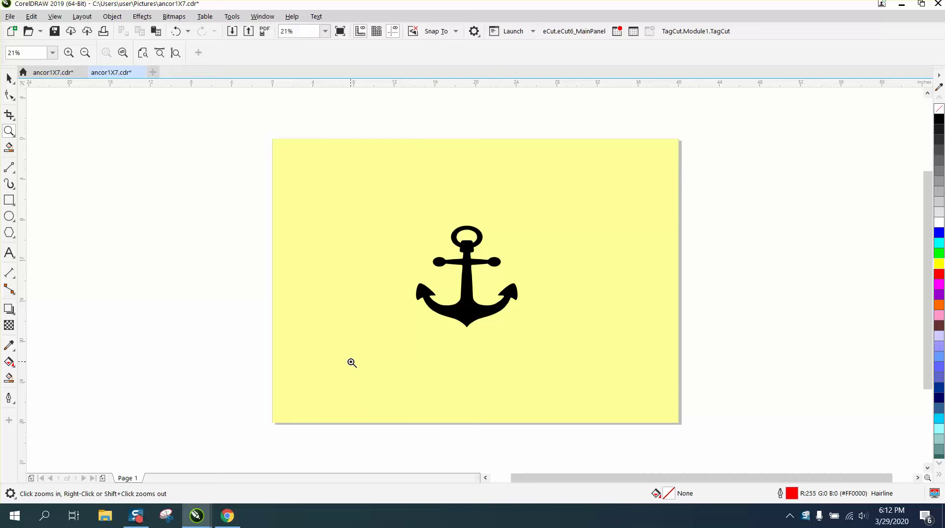
key("ctrl+z")
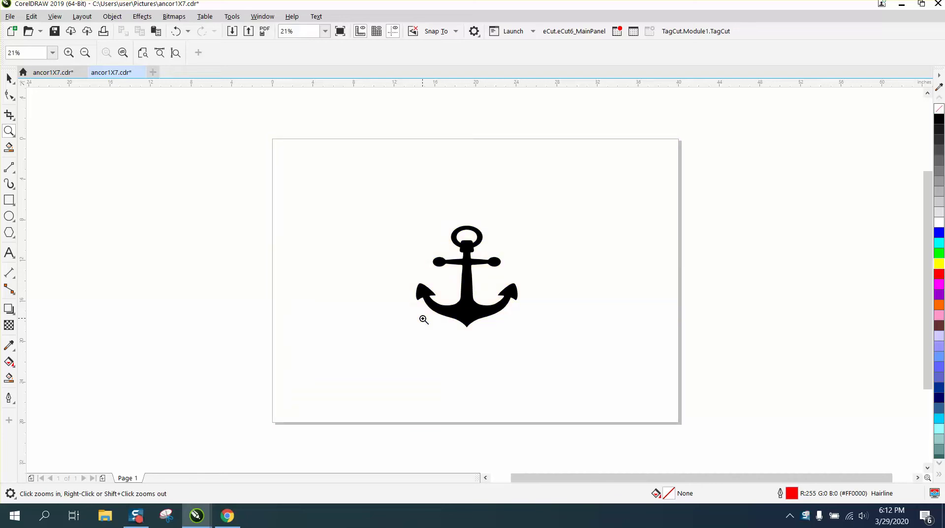
key("ctrl+shift+z")
key("ctrl+z")
key("ctrl+shift+z")
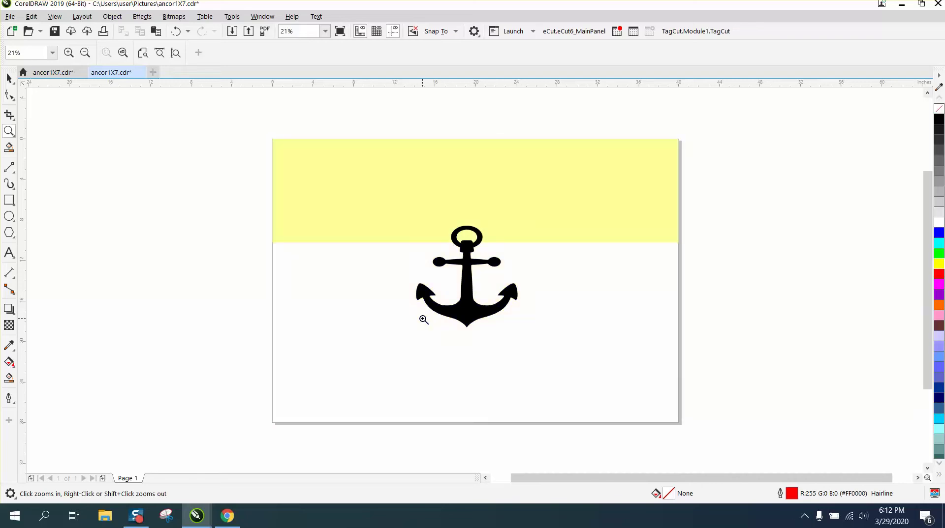
key("ctrl+z")
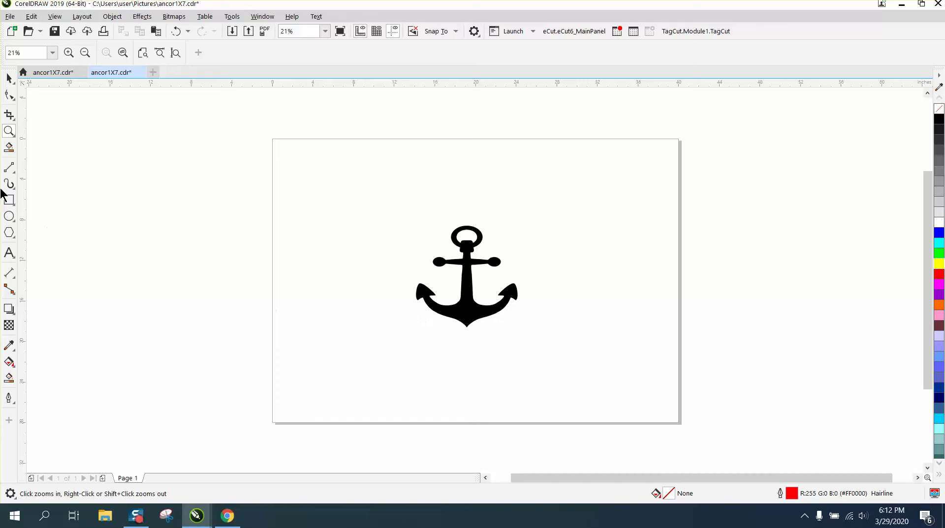
Step: Start recording a macro named bp3, saved in GlobalMacros
left_click(9, 78)
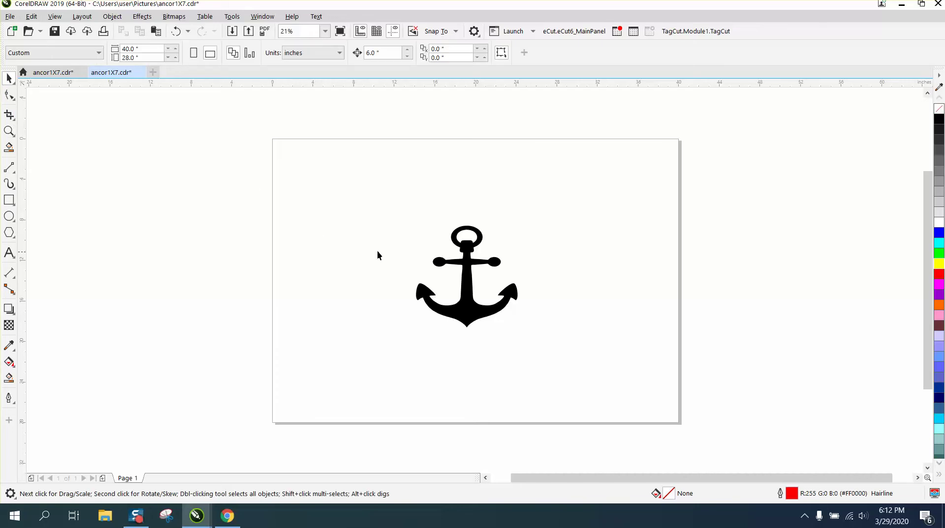
left_click(617, 32)
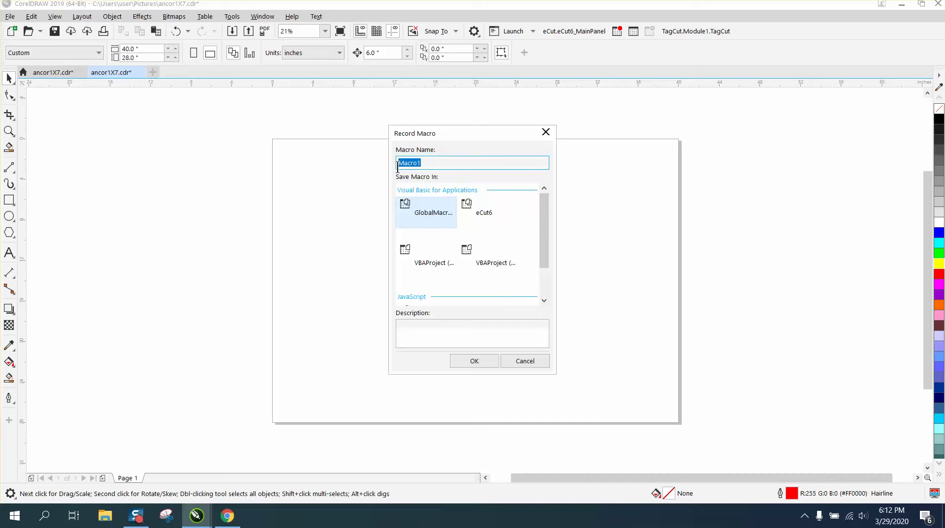
type("bp3")
left_click(471, 363)
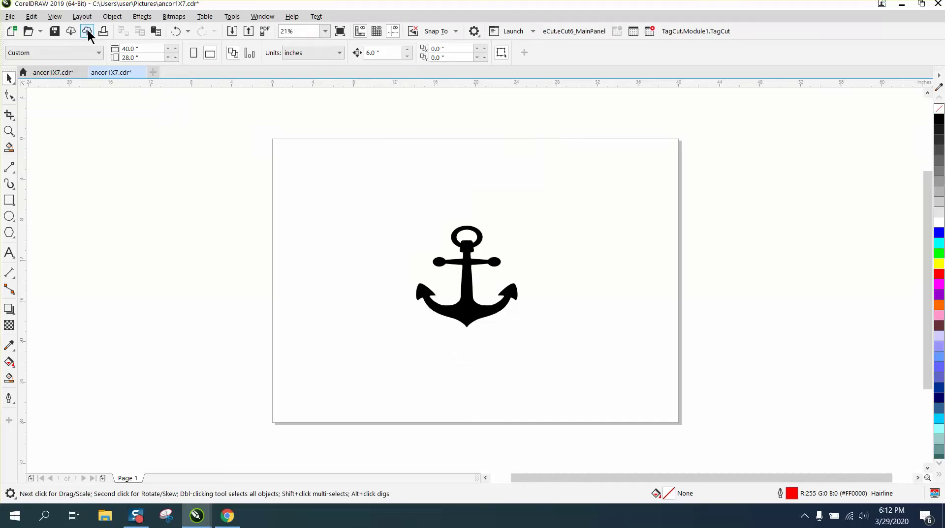
Step: Set the page background to solid yellow from the RGB palette and stop the macro recording
left_click(82, 16)
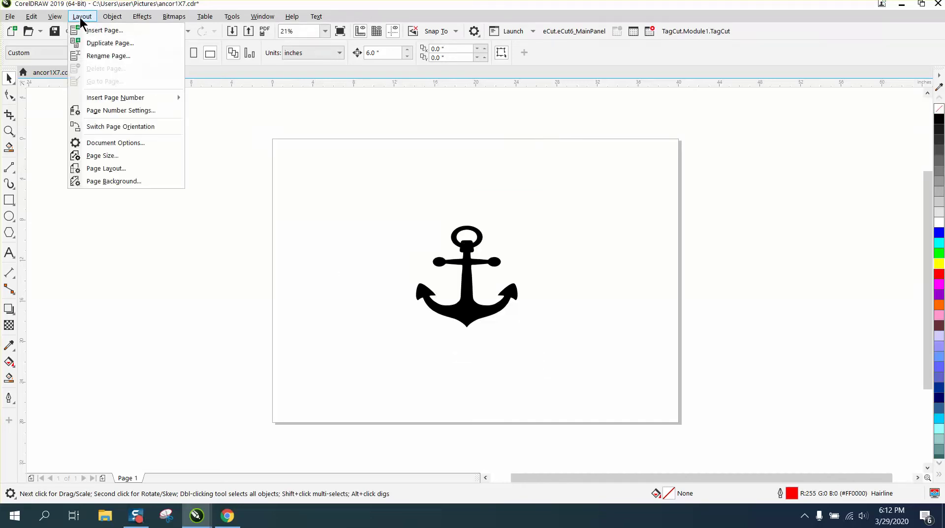
left_click(132, 181)
left_click(392, 139)
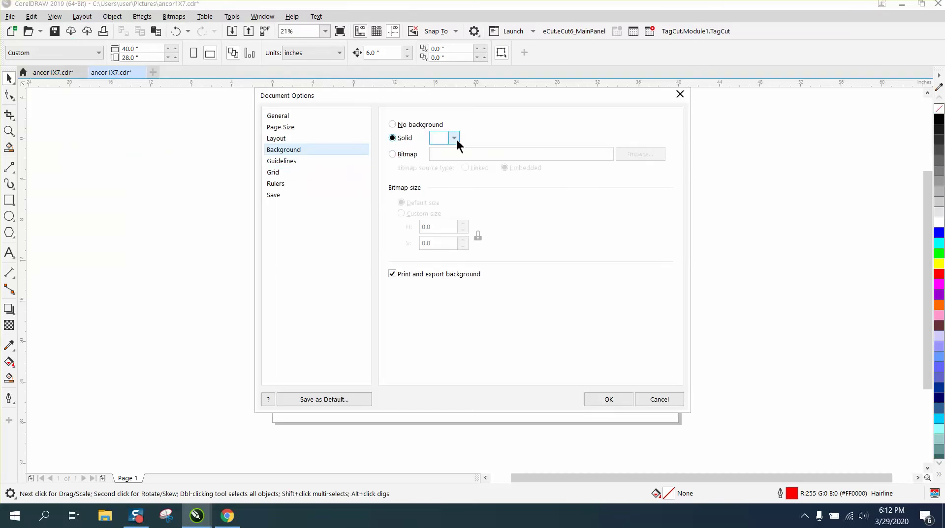
left_click(454, 139)
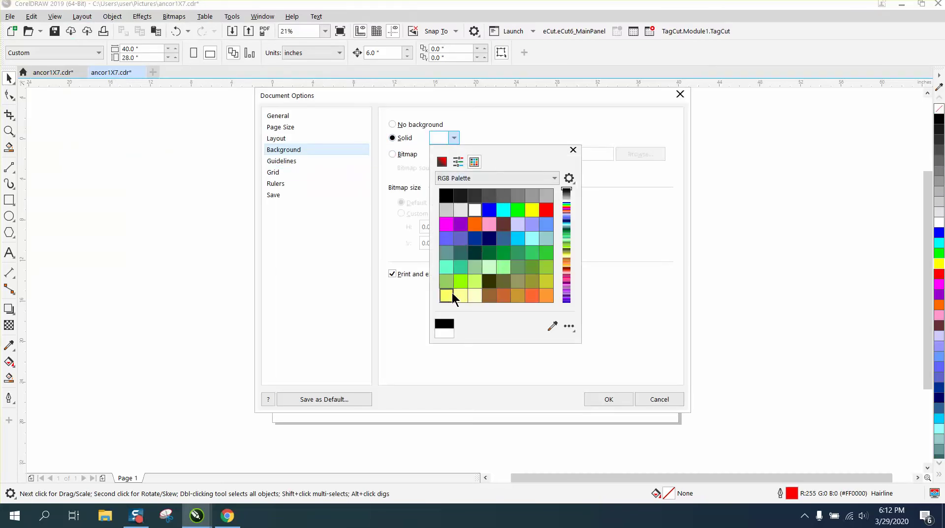
left_click(532, 210)
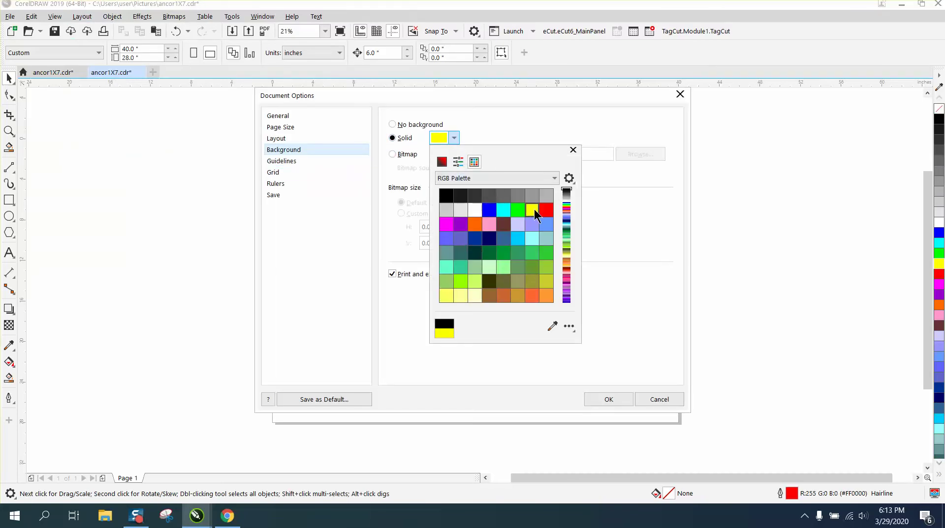
left_click(613, 400)
left_click(614, 401)
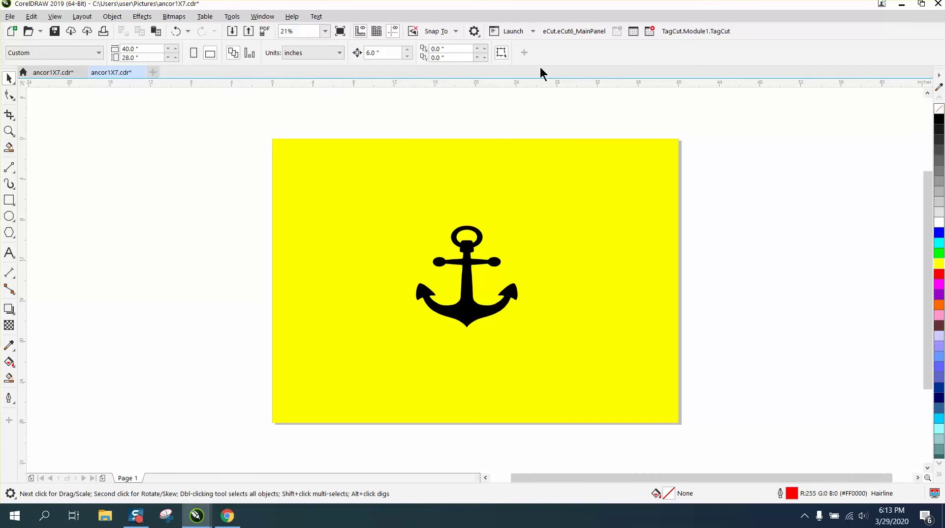
left_click(645, 31)
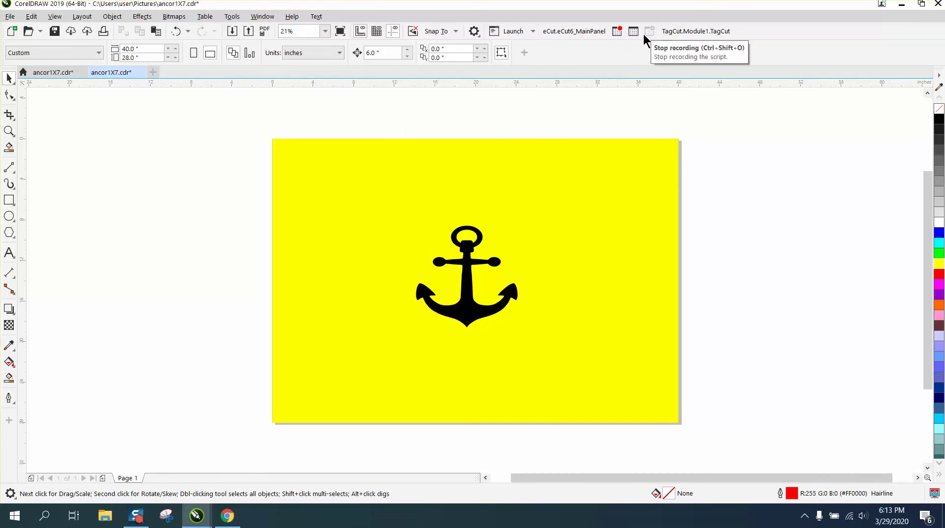
Step: Undo the yellow page background and run the recorded bp3 macro to test it
left_click(176, 31)
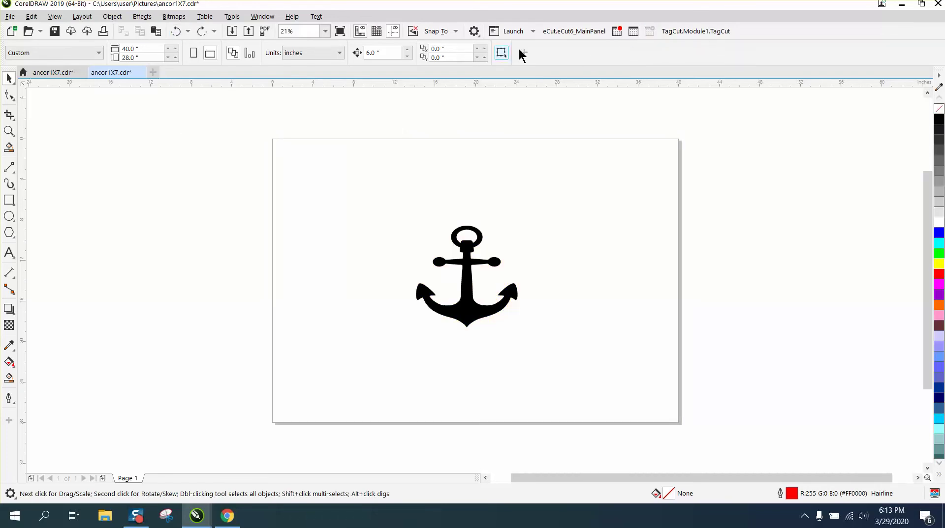
left_click(634, 31)
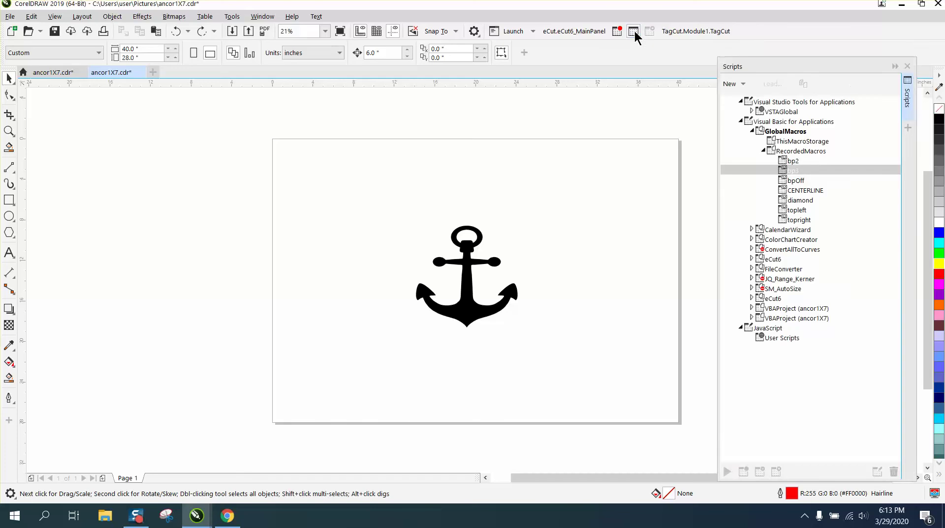
double_click(792, 170)
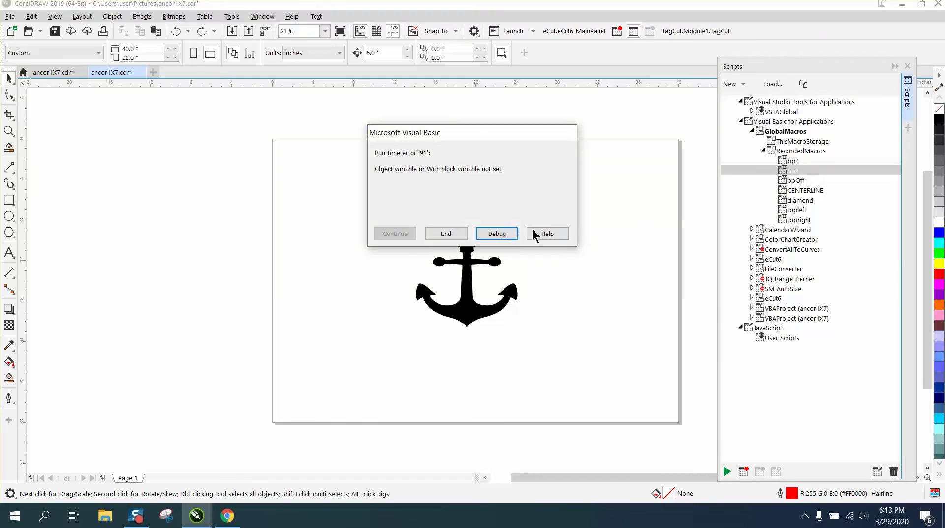
Step: Debug the bp3 macro and delete its Windows.FindWindow SetViewPoint line from the code
left_click(497, 234)
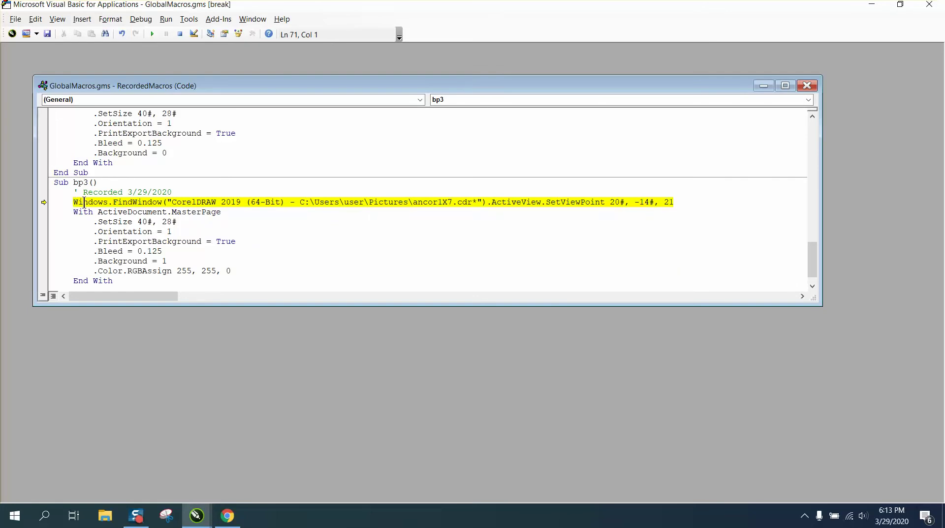
key("BackSpace")
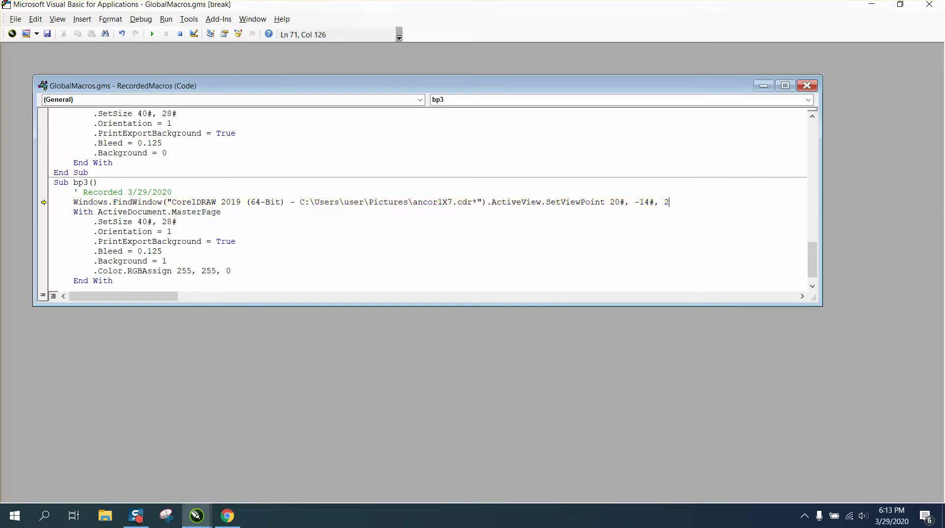
key("BackSpace")
key("BackSpace")
key("BackSpace")
key("BackSpace")
key("BackSpace")
key("BackSpace")
key("BackSpace")
key("BackSpace")
key("BackSpace")
key("BackSpace")
key("BackSpace")
key("BackSpace")
key("BackSpace")
key("BackSpace")
key("BackSpace")
key("BackSpace")
key("BackSpace")
key("BackSpace")
key("BackSpace")
key("BackSpace")
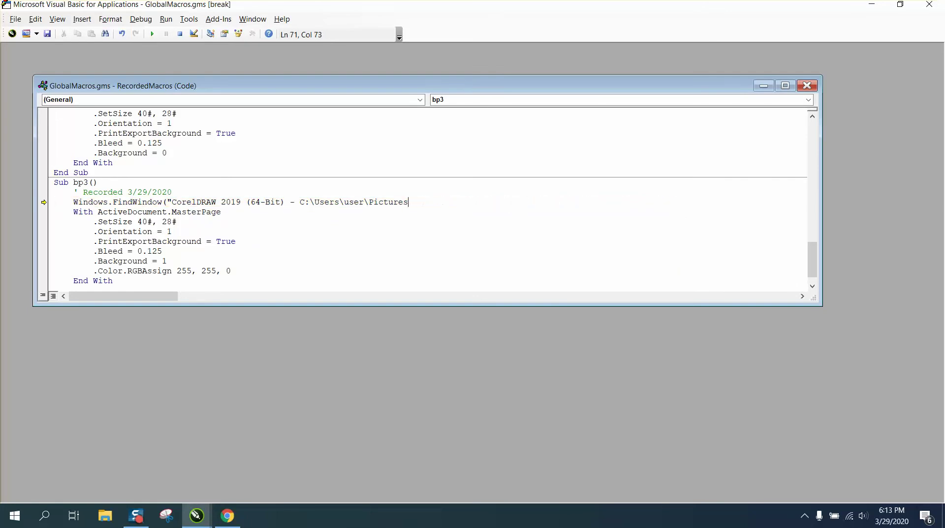
key("BackSpace")
key("BackSpace")
key("BackSpace")
key("BackSpace")
key("BackSpace")
key("BackSpace")
key("BackSpace")
key("BackSpace")
key("BackSpace")
key("BackSpace")
key("BackSpace")
key("BackSpace")
key("BackSpace")
key("BackSpace")
key("BackSpace")
key("BackSpace")
key("BackSpace")
key("BackSpace")
key("BackSpace")
key("BackSpace")
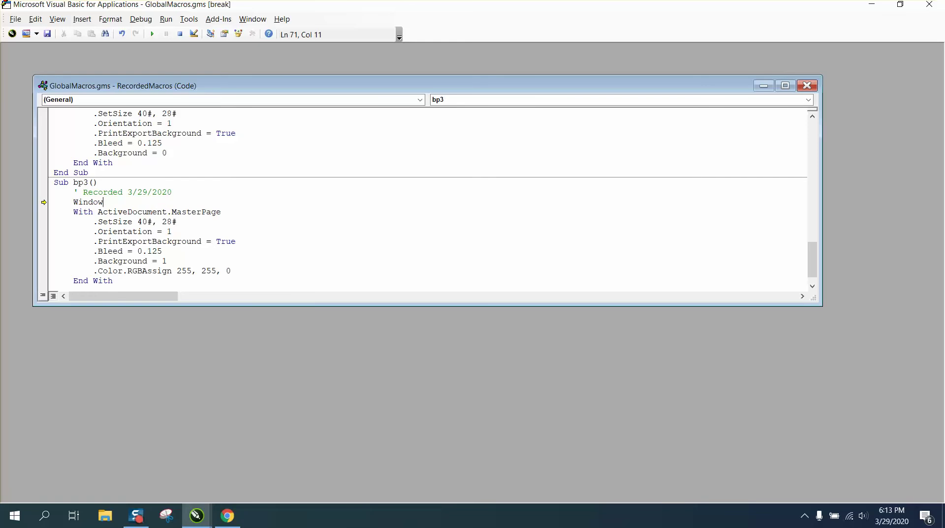
key("BackSpace")
key("BackSpace")
key("BackSpace")
Step: Close the Visual Basic editor, stopping the debugger, and run the bp3 macro again
left_click(807, 87)
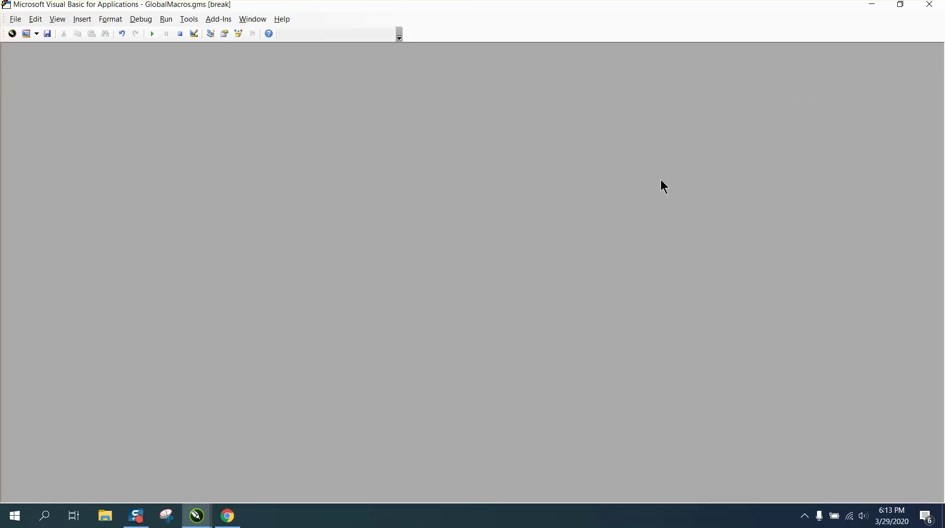
left_click(929, 4)
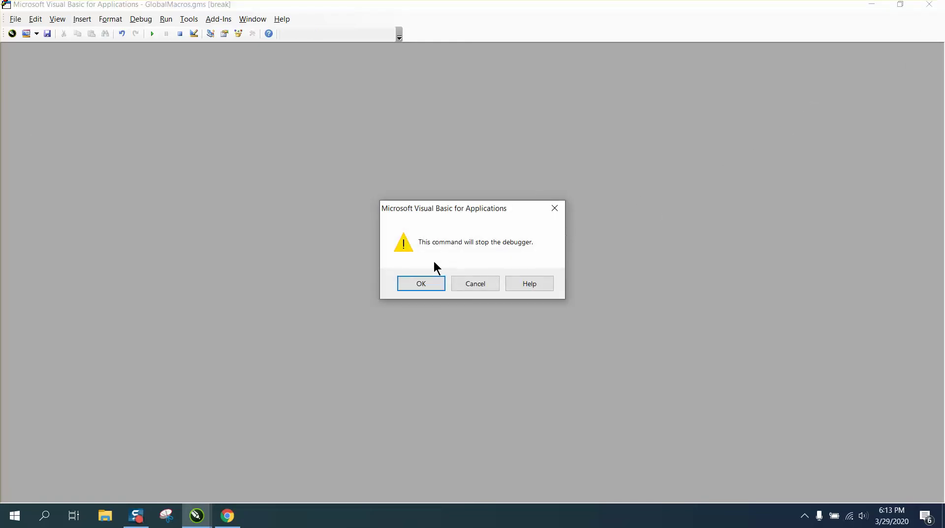
left_click(421, 284)
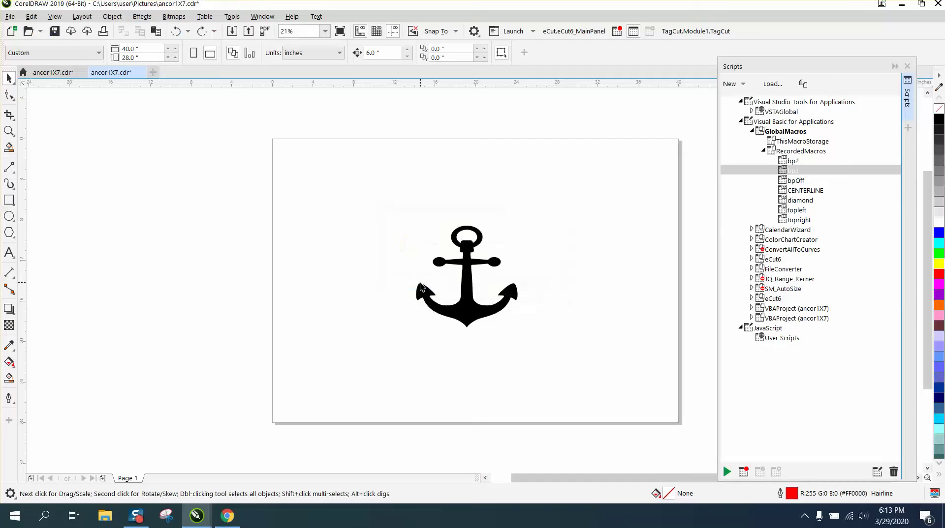
double_click(797, 174)
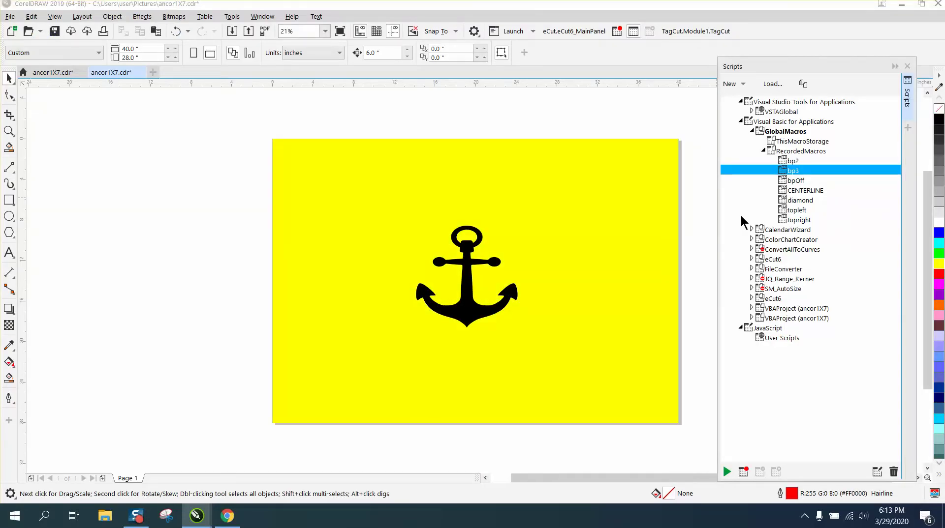
Step: Assign V as the keyboard shortcut for the bp3 macro in the customization settings and accept them
right_click(793, 174)
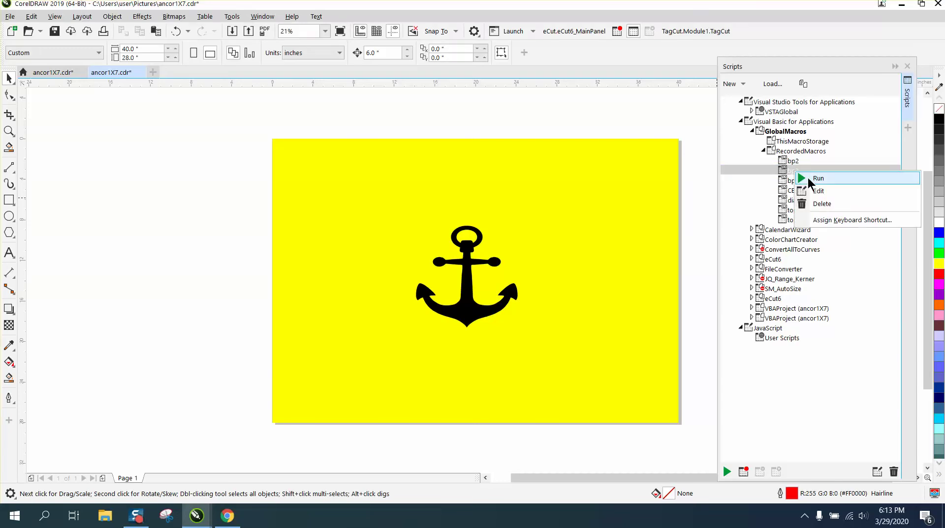
left_click(832, 220)
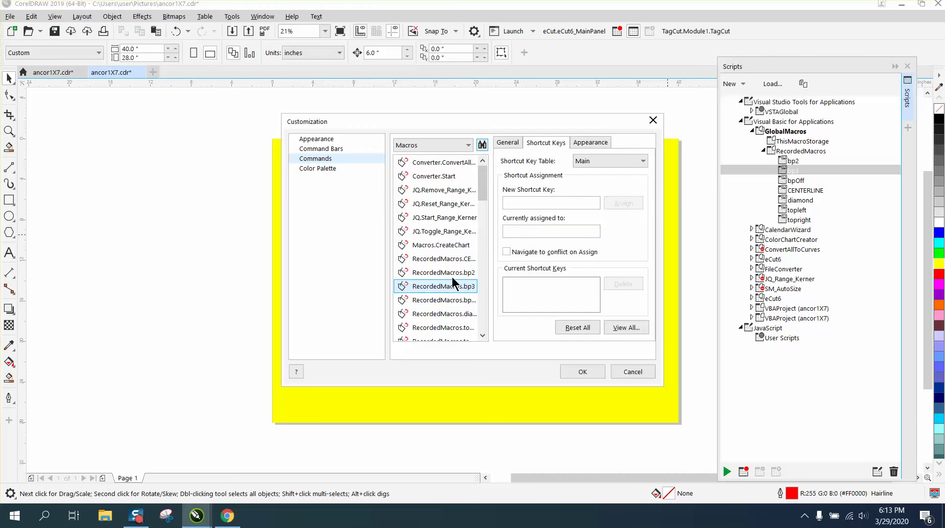
left_click(511, 201)
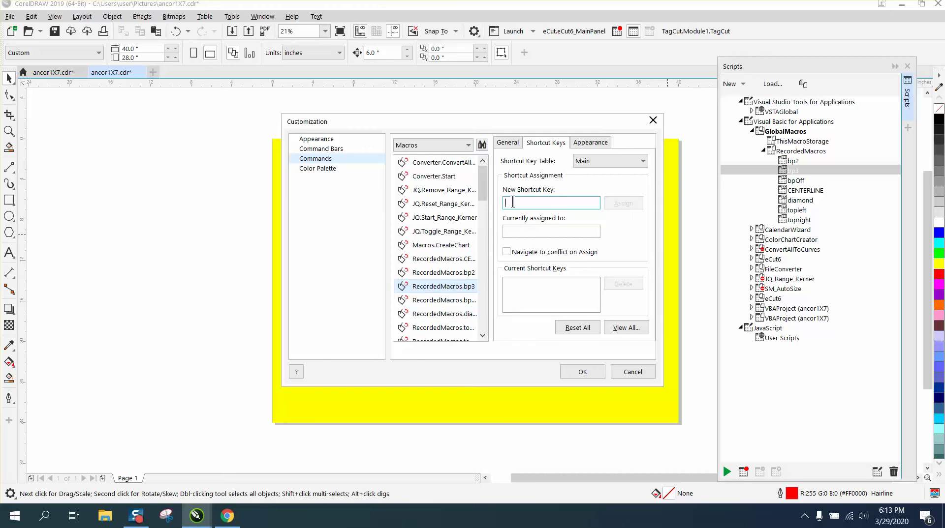
key("z")
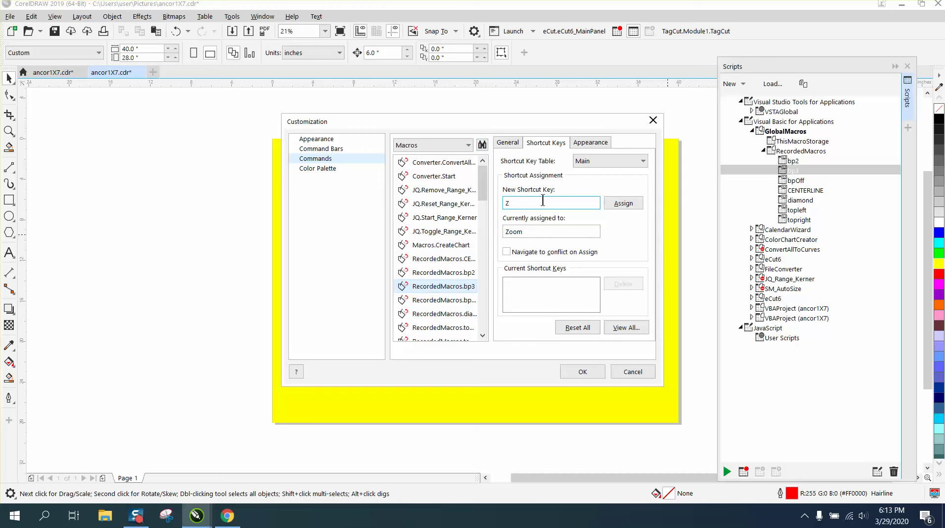
key("BackSpace")
key("x")
key("BackSpace")
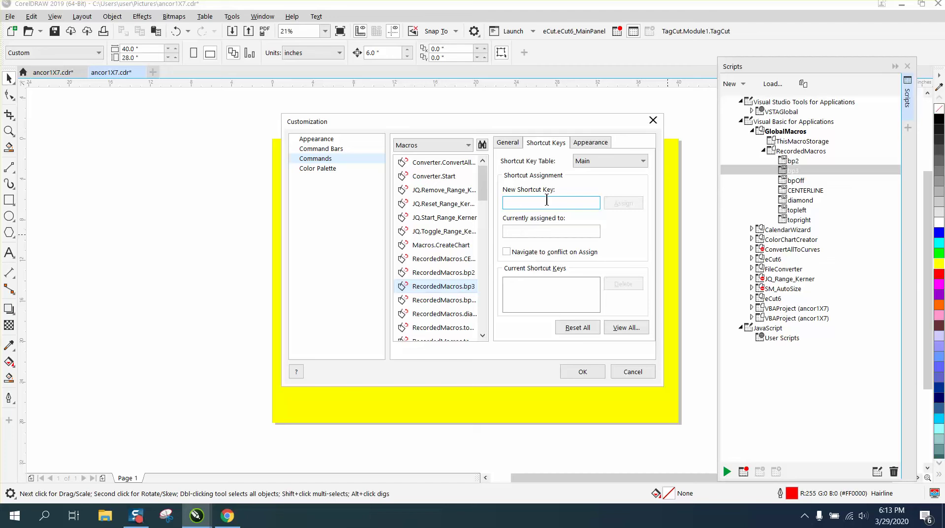
key("v")
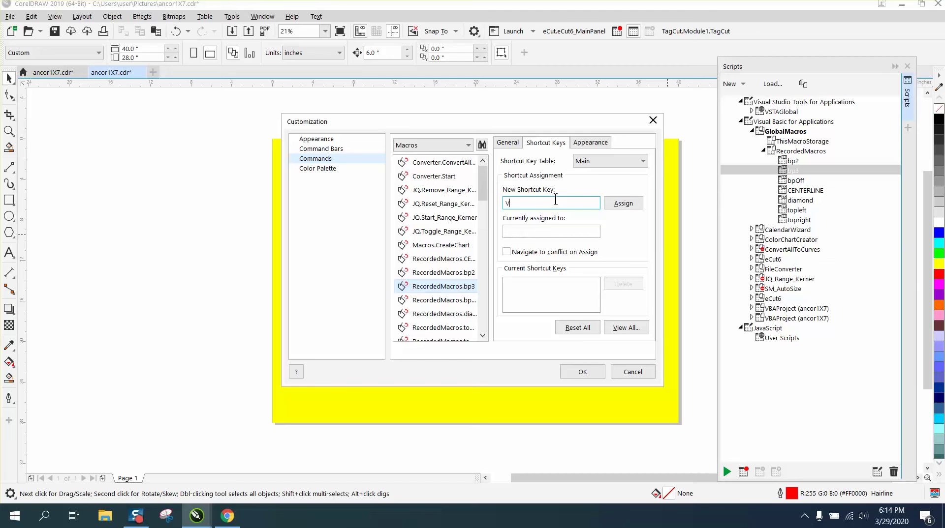
left_click(638, 206)
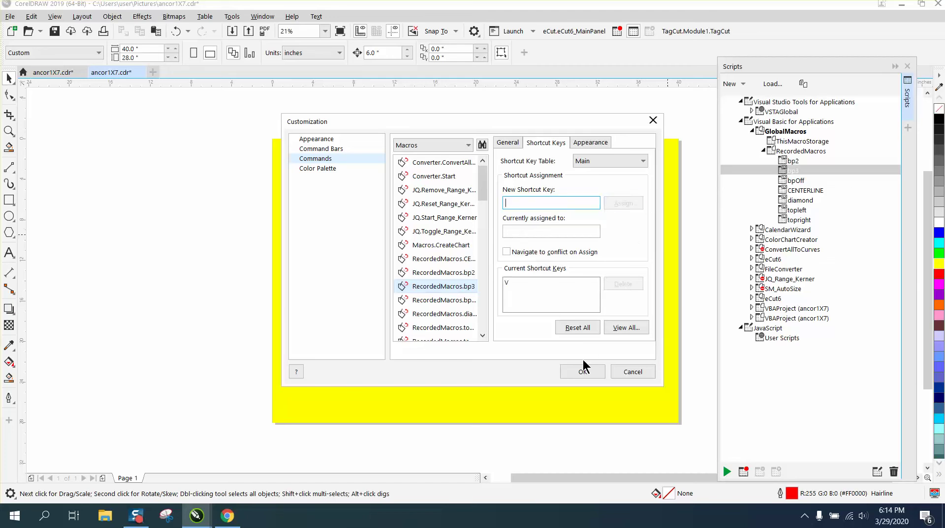
left_click(582, 371)
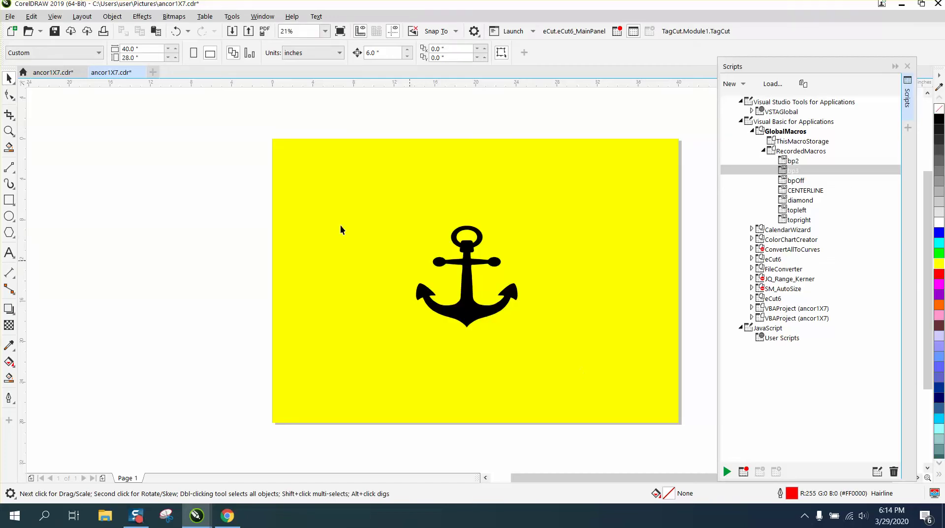
Step: Undo the yellow page background, test the bp3 macro with its V shortcut, and undo the background again
left_click(176, 31)
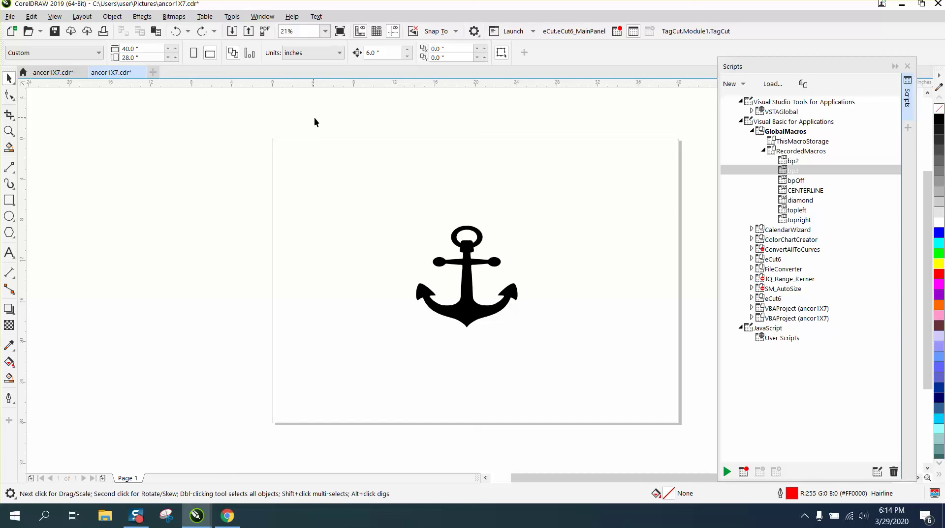
key("v")
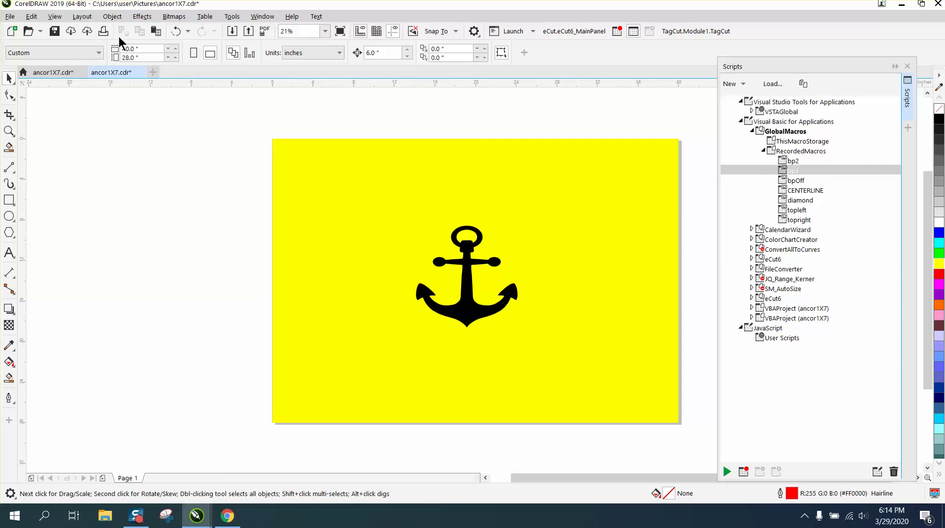
left_click(176, 30)
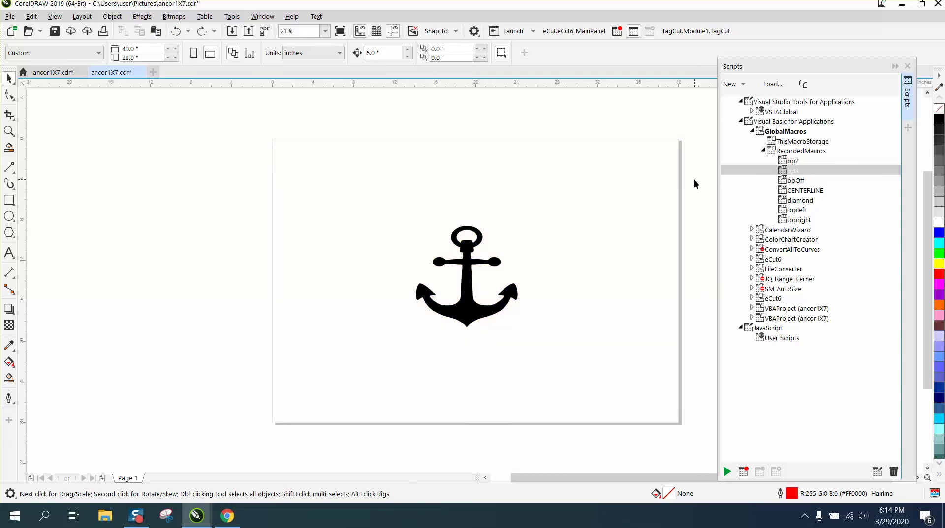
Step: Delete the bp3 macro from RecordedMacros and confirm the deletion
right_click(794, 175)
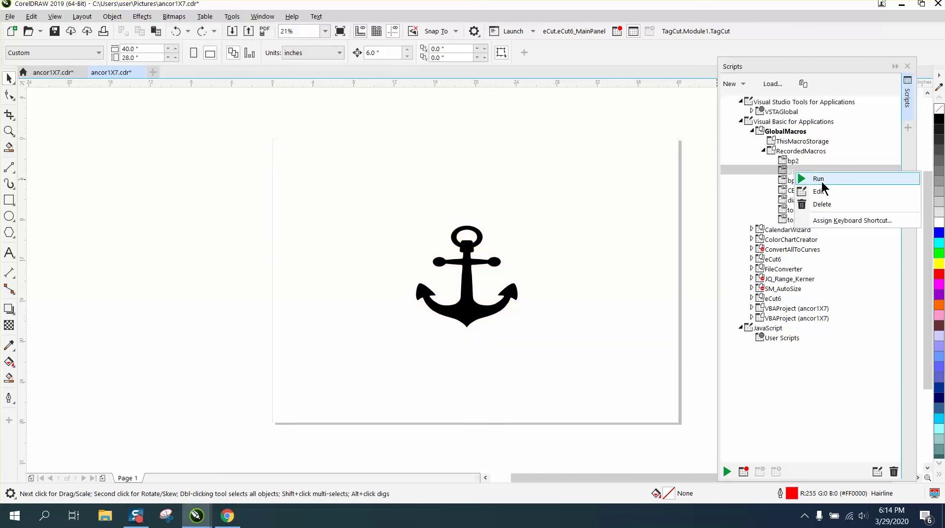
left_click(826, 206)
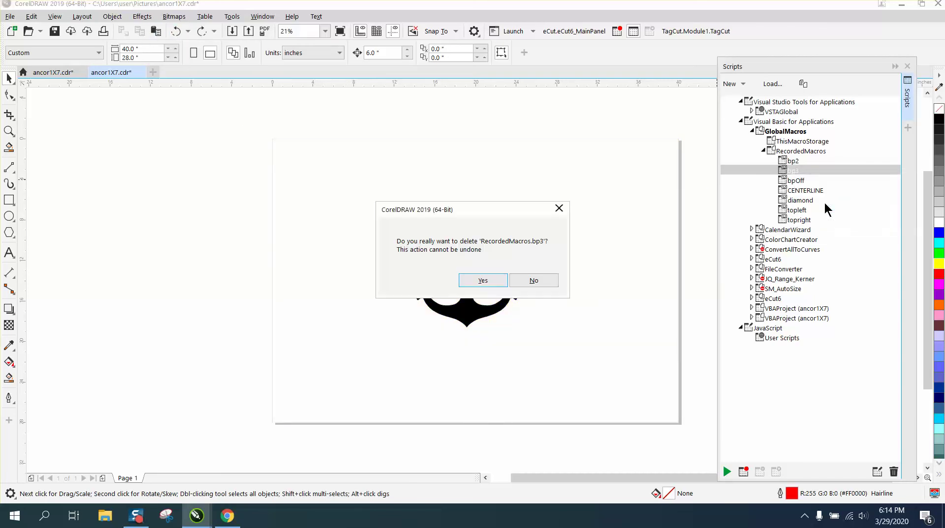
left_click(492, 281)
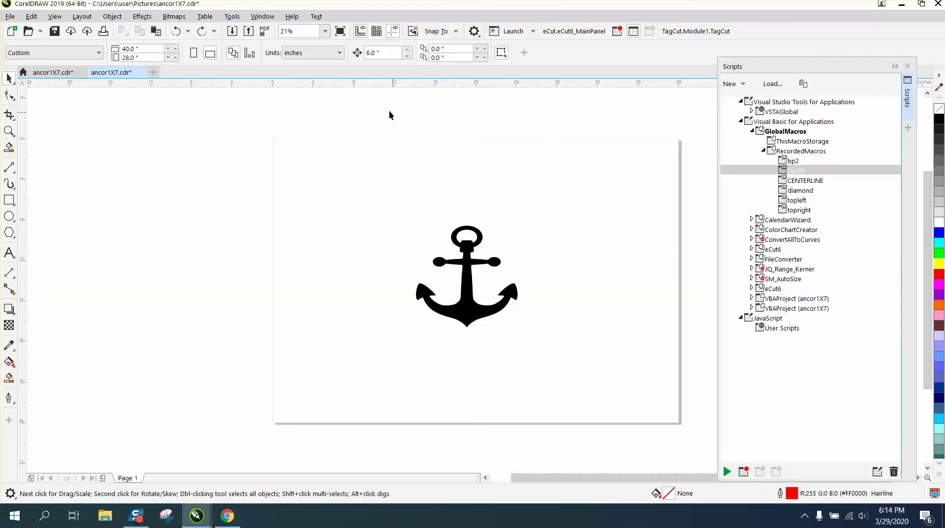
Step: Run the bp2 macro to colour the page background and the bpOff macro to remove it
double_click(795, 164)
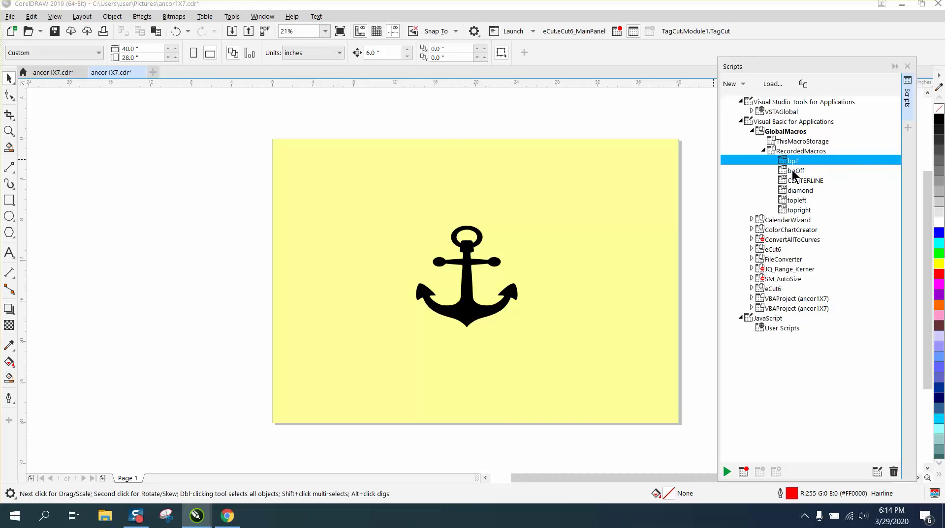
double_click(792, 171)
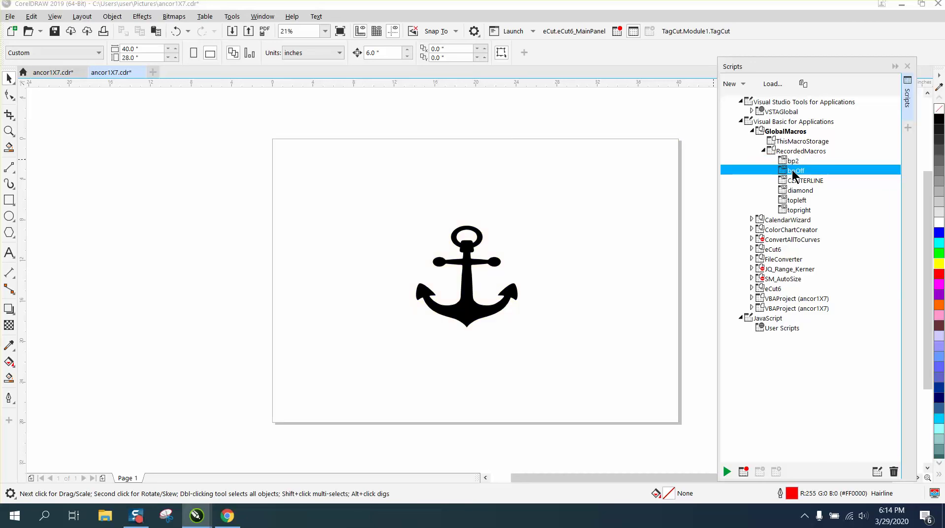
Step: Check the keyboard shortcuts assigned to the bp2 and bpOff macros without changing them, and dismiss the small floating toolbar each time
left_click(792, 161)
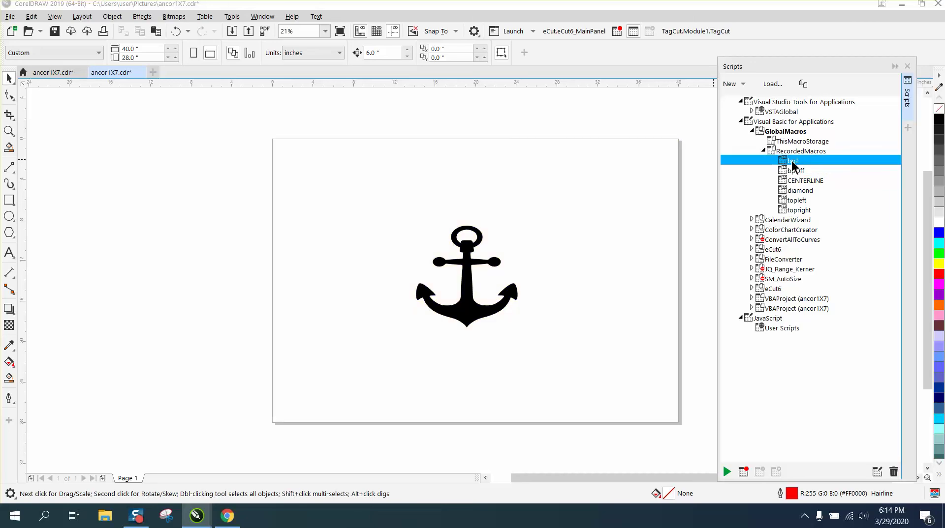
right_click(793, 161)
left_click(829, 211)
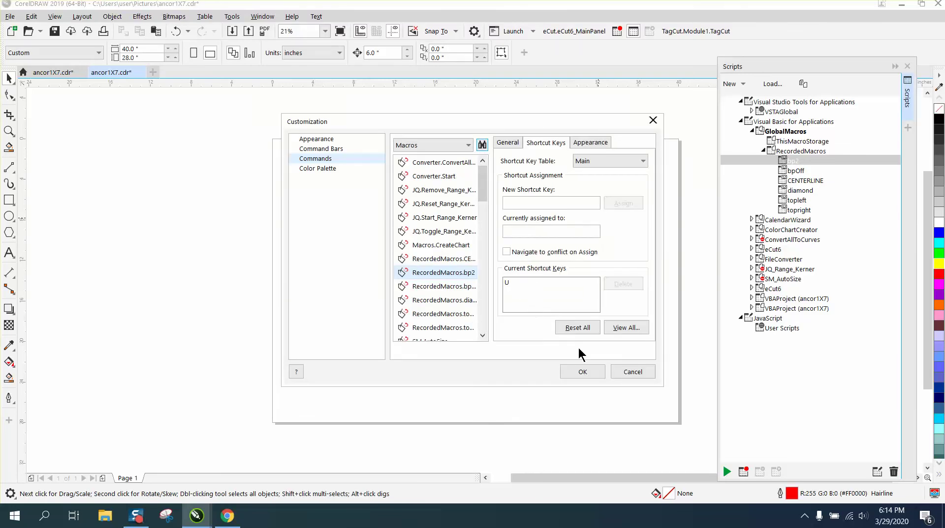
left_click(632, 373)
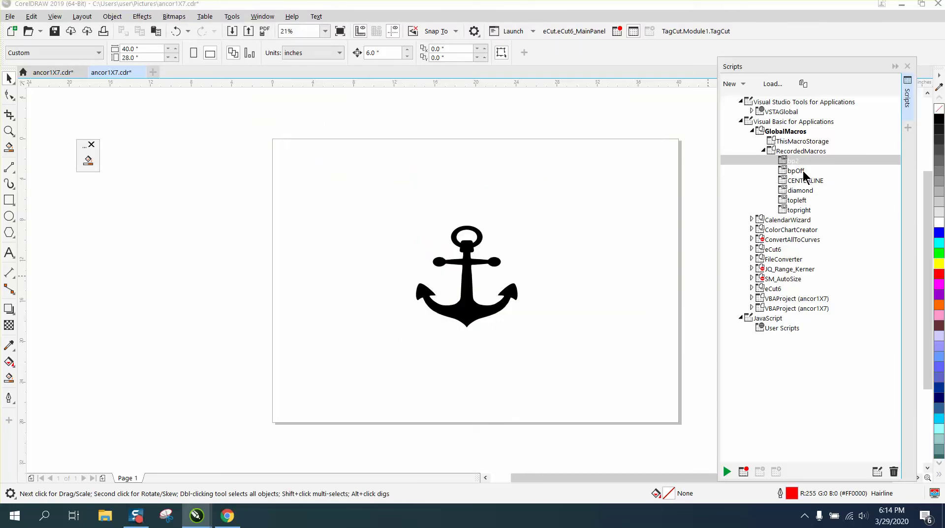
left_click(91, 145)
right_click(795, 170)
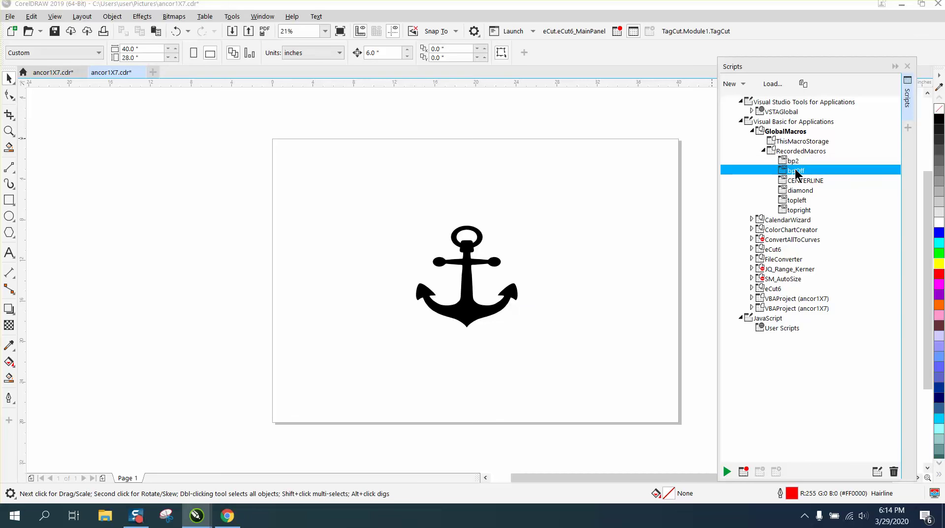
left_click(819, 219)
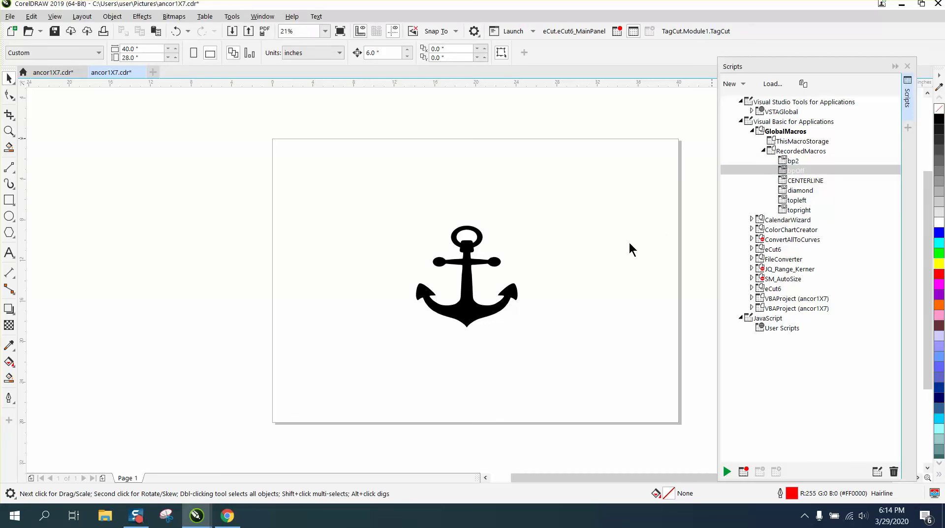
left_click(632, 371)
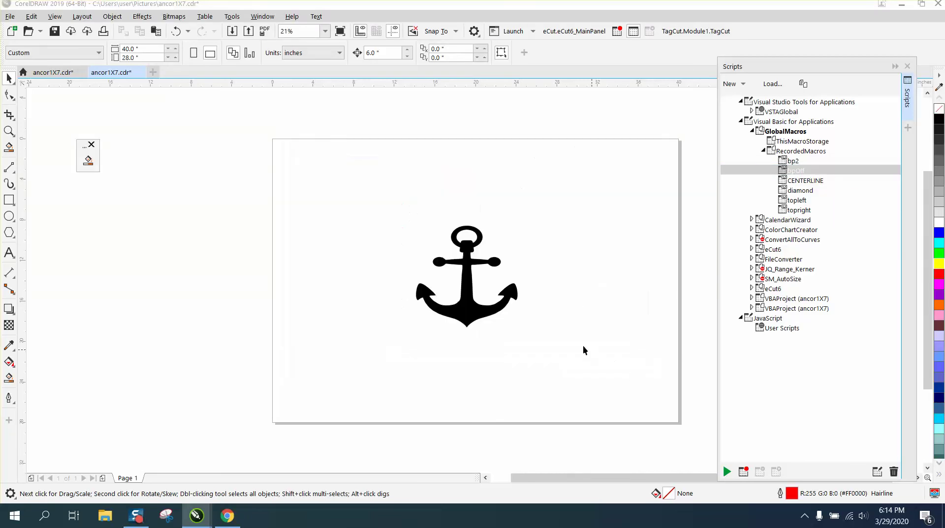
left_click(92, 144)
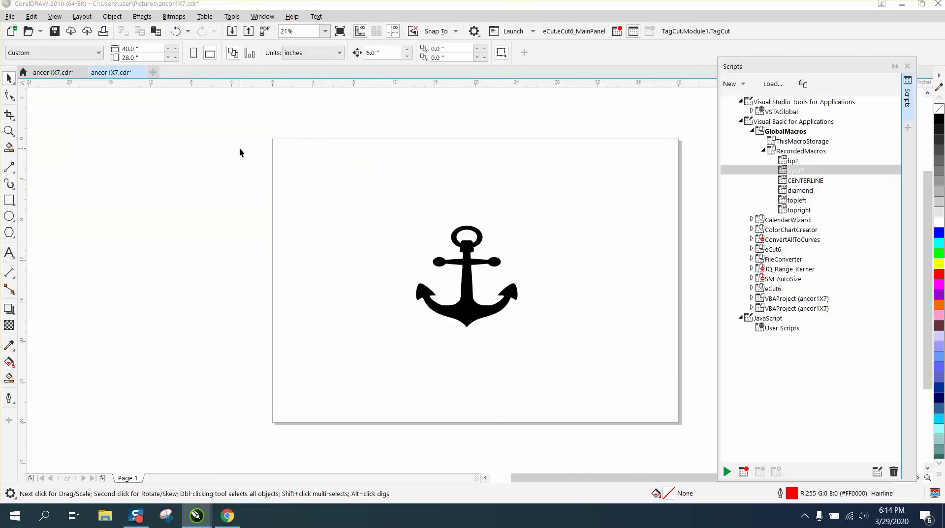
Step: Use the macros' assigned keyboard shortcuts to turn the light yellow page background on and off
key("alt+b")
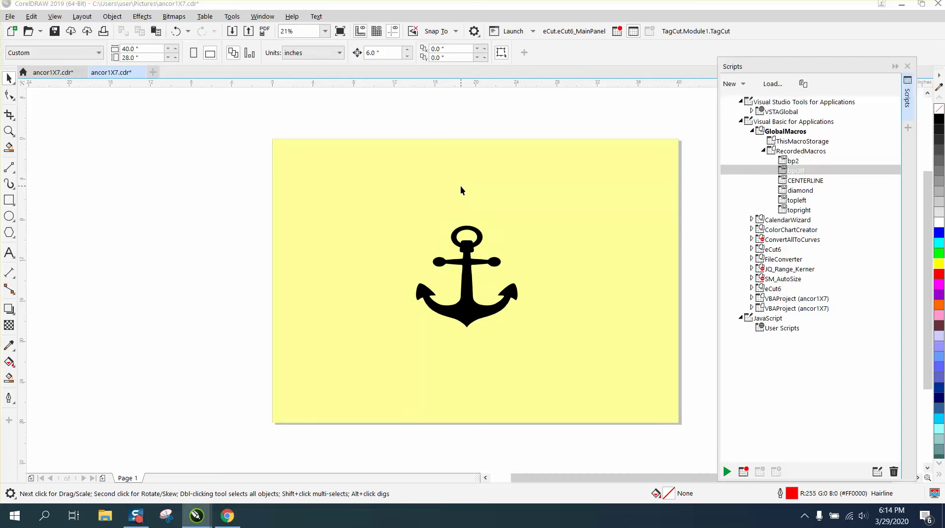
key("alt+o")
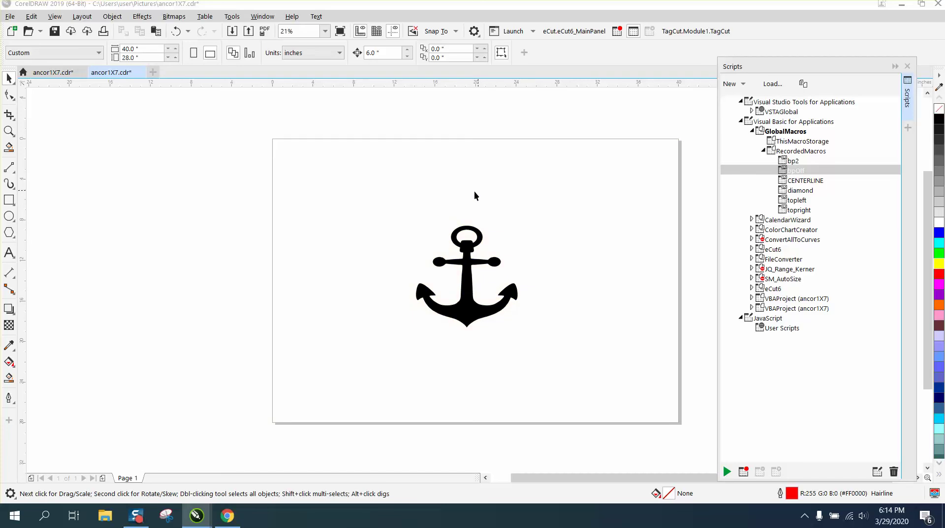
Step: Draw a rectangle about 12 by 10.2 inches over the anchor and fill it with white
left_click(9, 199)
mouse_move(410, 217)
left_mouse_down()
mouse_move(433, 281)
mouse_move(533, 321)
left_mouse_up()
left_click(938, 223)
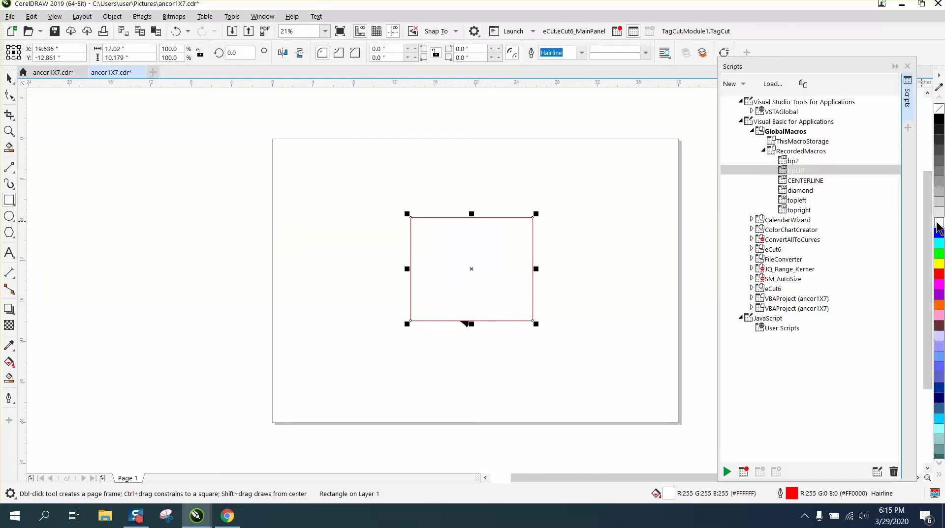
Step: Send the white rectangle to the back of the page behind the anchor and switch to the Pick tool
left_click(113, 17)
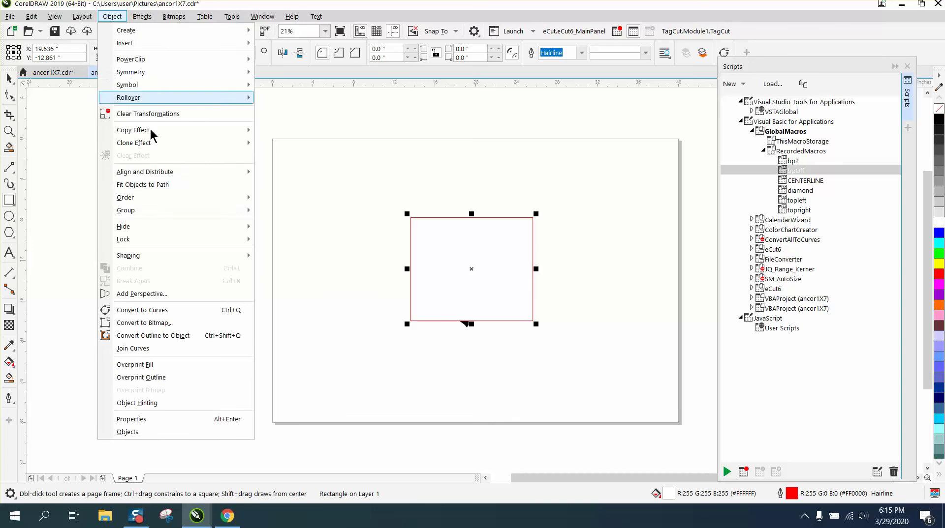
mouse_move(149, 200)
left_click(272, 212)
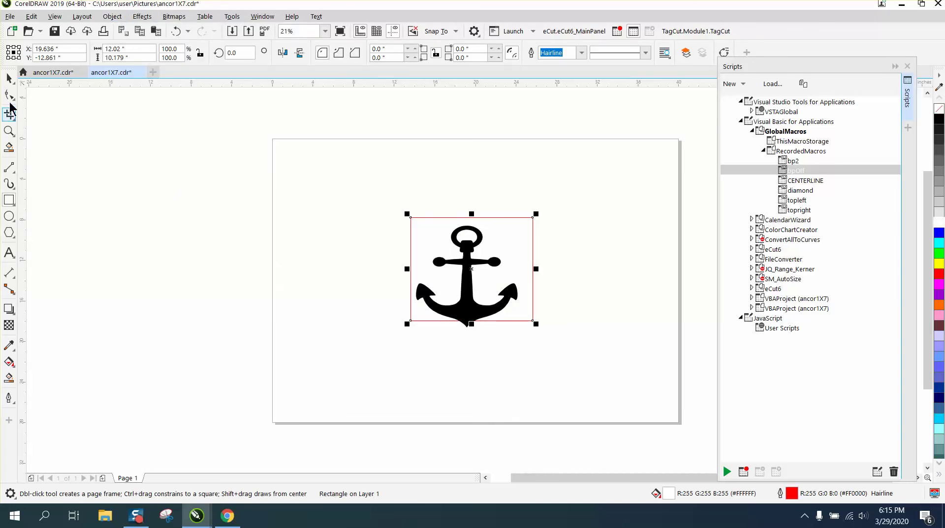
left_click(9, 77)
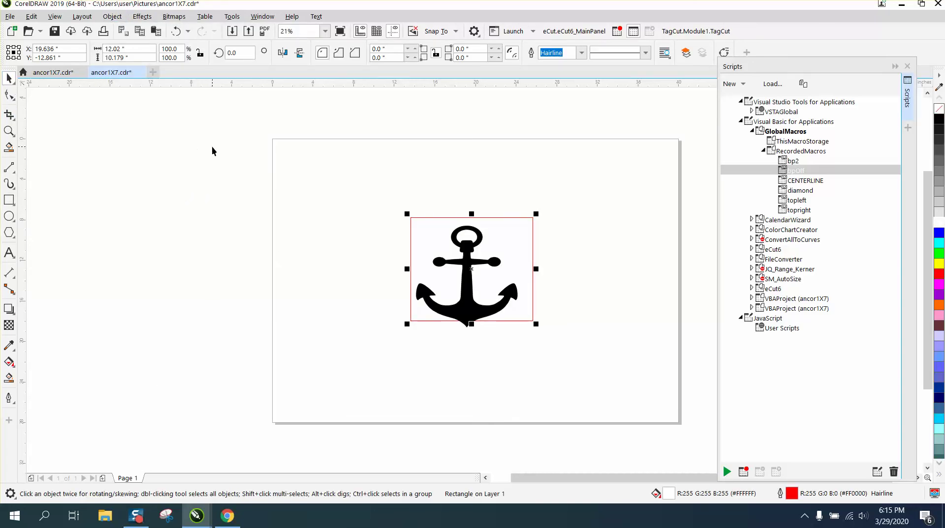